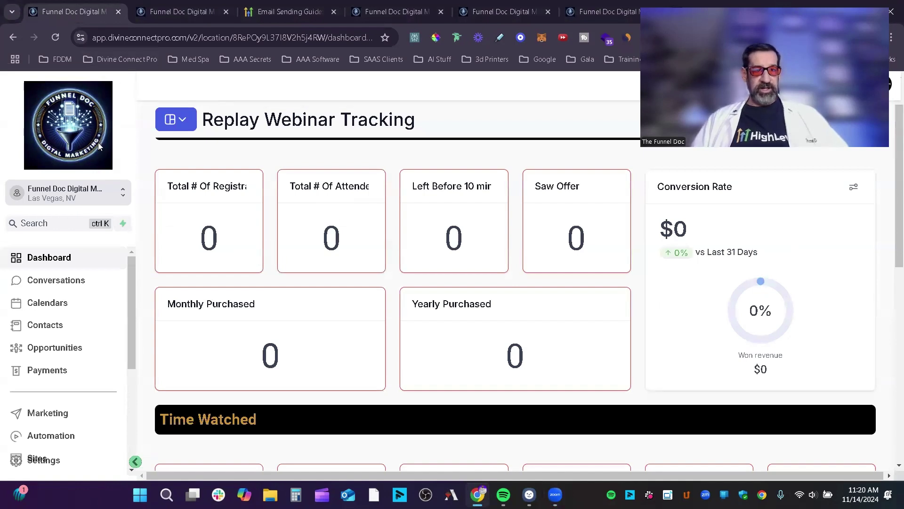
Step: Return to the warm-up workflow builder, scrolled up to its opening +1 To CV Update CF step
{"action": "left_click", "coordinate": [178, 8]}
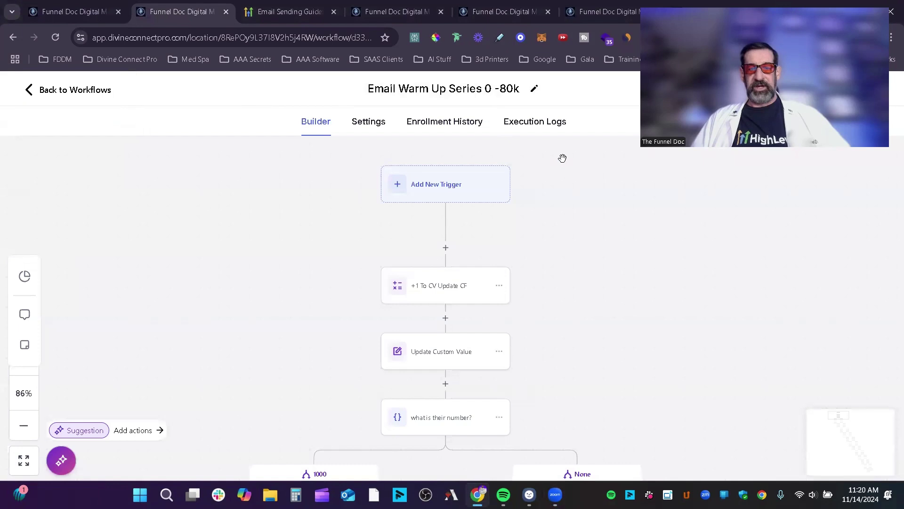
{"action": "scroll", "coordinate": [570, 182], "scroll_direction": "up", "scroll_amount": 1}
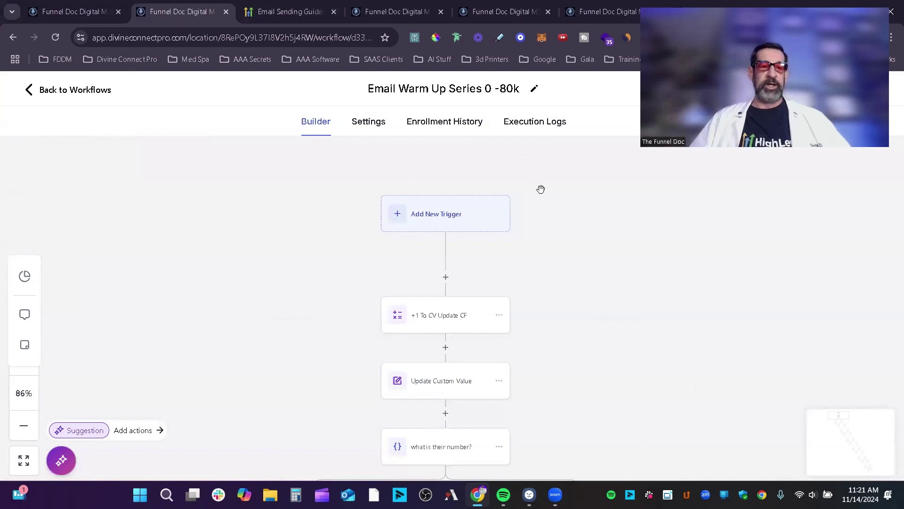
Step: Select every contact and add them to the Email Warm Up Series 0 -80k workflow
{"action": "key", "text": "ctrl+shift+Tab"}
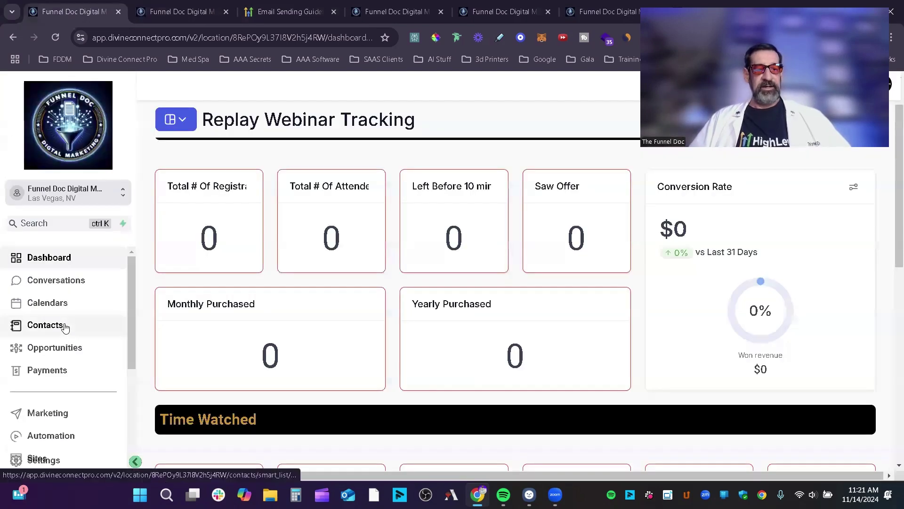
{"action": "left_click", "coordinate": [65, 329]}
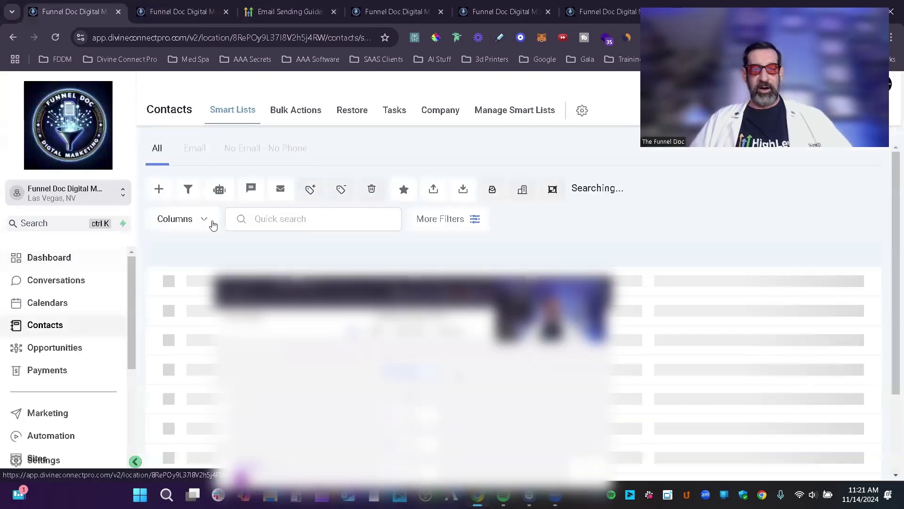
{"action": "left_click", "coordinate": [174, 284]}
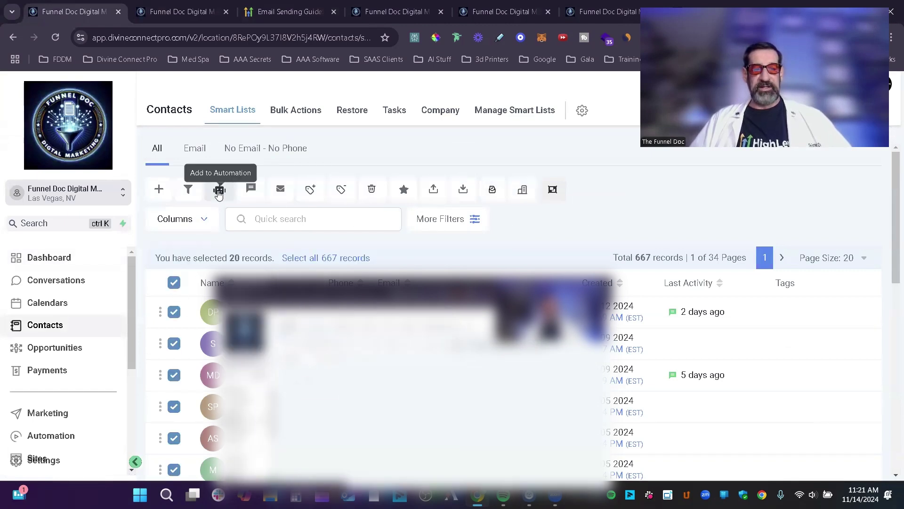
{"action": "left_click", "coordinate": [219, 189]}
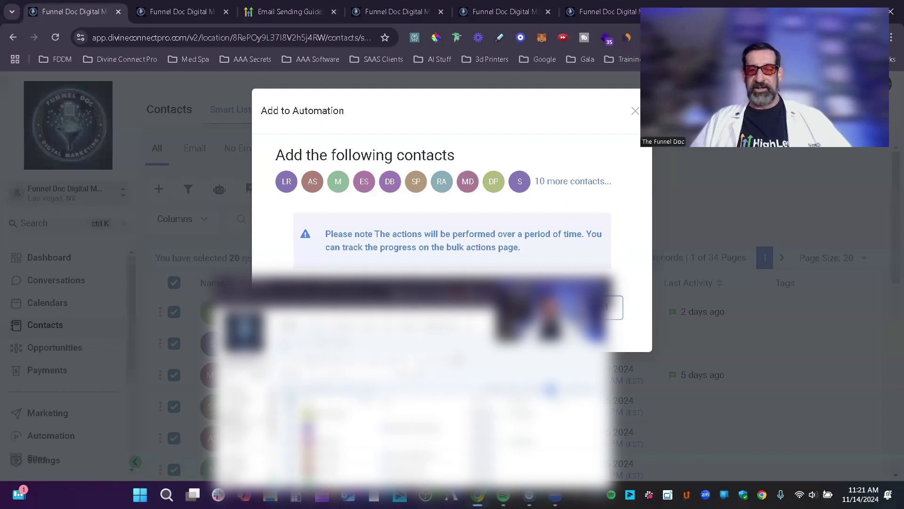
{"action": "left_click", "coordinate": [389, 243]}
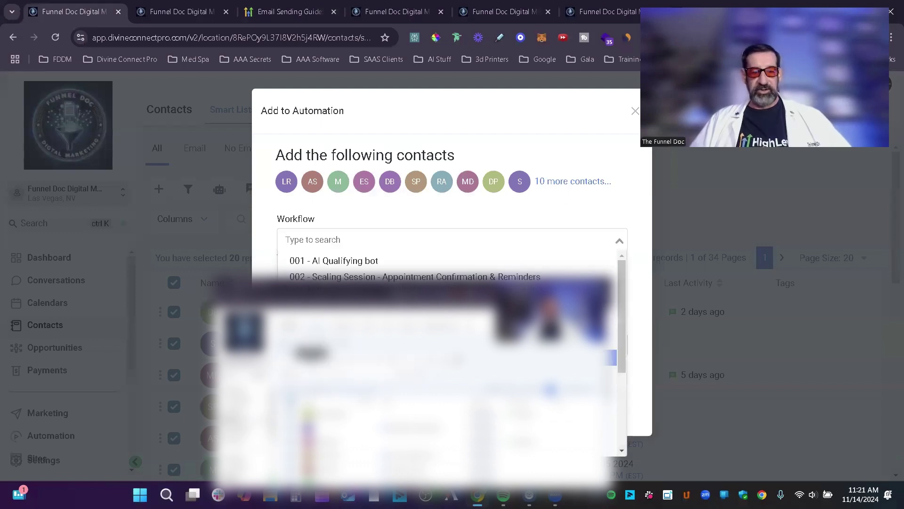
{"action": "left_click", "coordinate": [415, 438]}
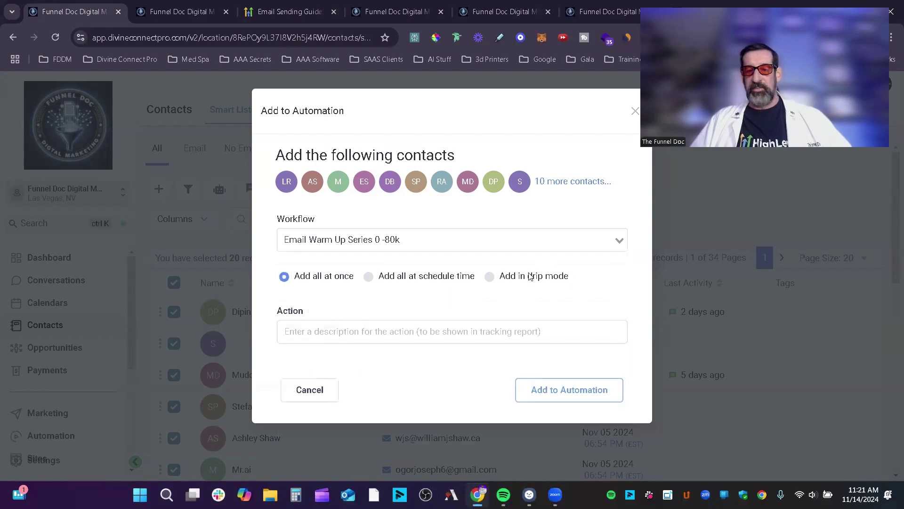
Step: Enroll in drip mode with action 'warm', starting Nov 15, 2024 11:21 AM
{"action": "left_click", "coordinate": [492, 278]}
{"action": "scroll", "coordinate": [497, 287], "scroll_direction": "down", "scroll_amount": 5}
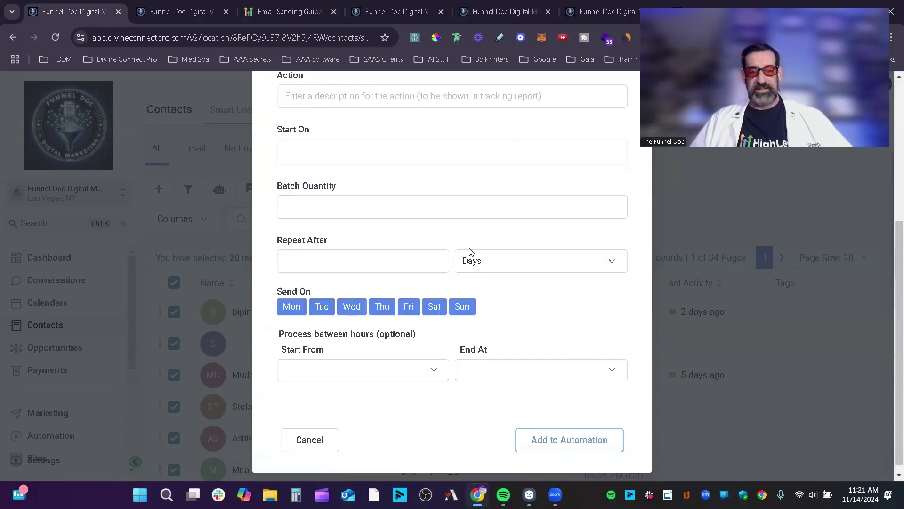
{"action": "scroll", "coordinate": [469, 252], "scroll_direction": "up", "scroll_amount": 3}
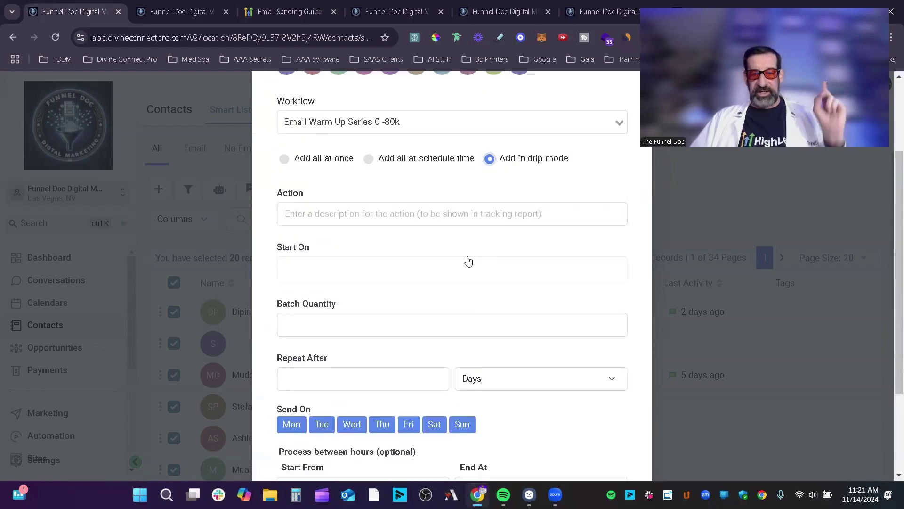
{"action": "left_click", "coordinate": [325, 223]}
{"action": "type", "text": "warm"}
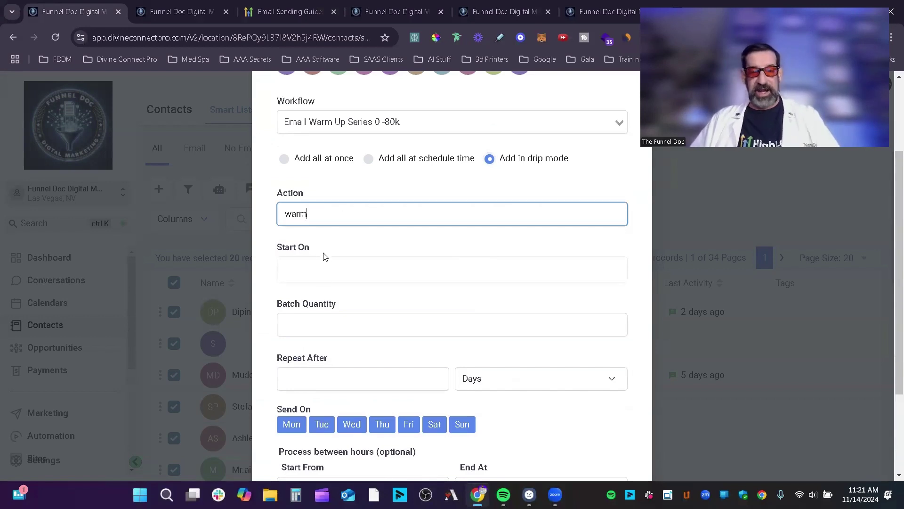
{"action": "left_click", "coordinate": [323, 271]}
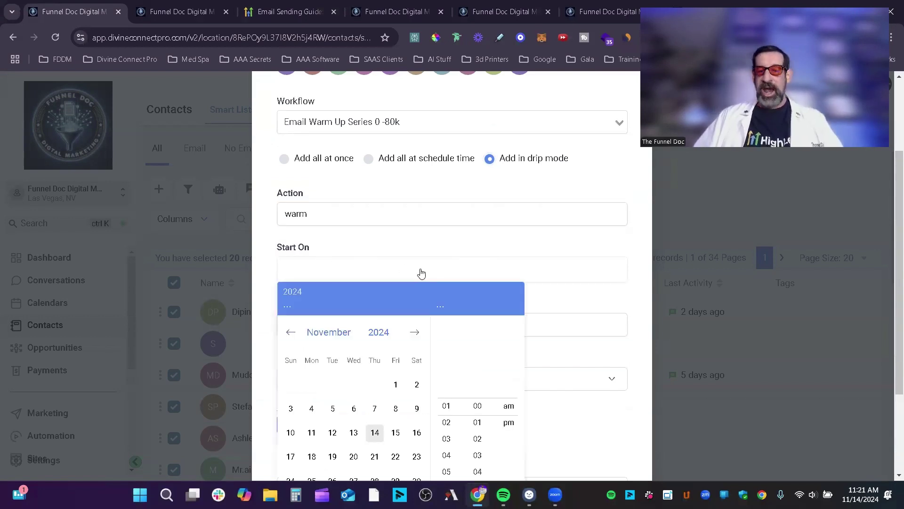
{"action": "left_click", "coordinate": [397, 439]}
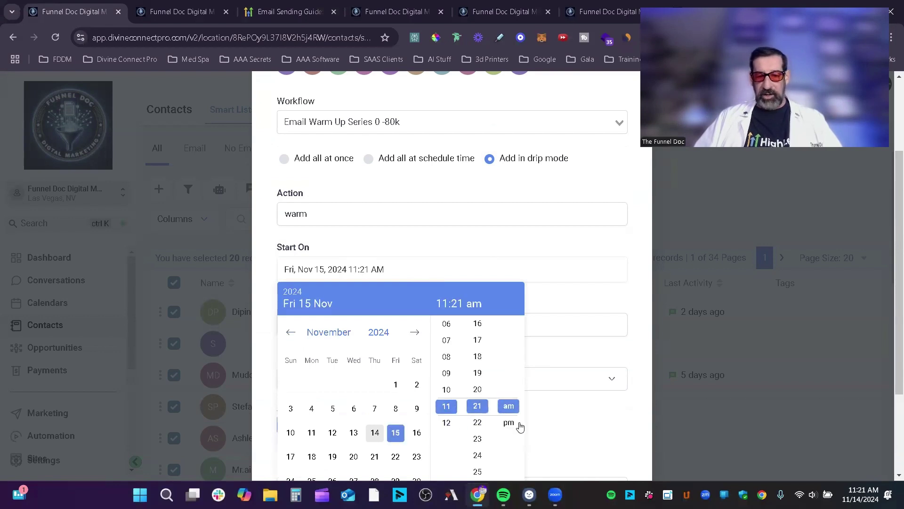
{"action": "scroll", "coordinate": [548, 389], "scroll_direction": "down", "scroll_amount": 3}
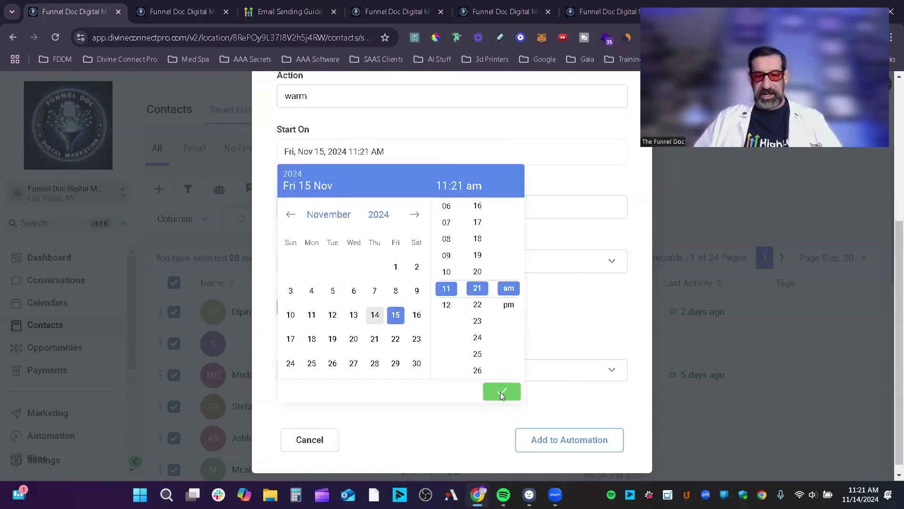
{"action": "left_click", "coordinate": [501, 391]}
Step: Set the drip to batches of 1 contact repeating every 60 seconds
{"action": "left_click", "coordinate": [311, 201]}
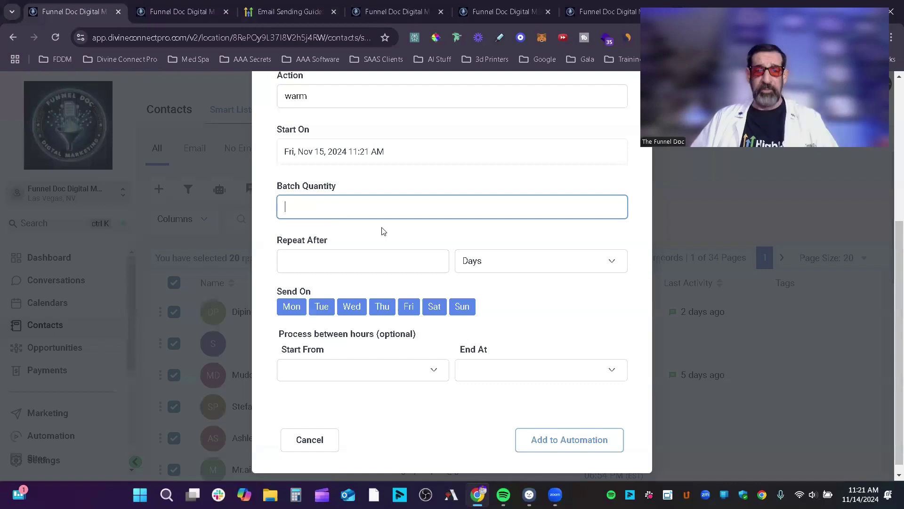
{"action": "left_click", "coordinate": [356, 263]}
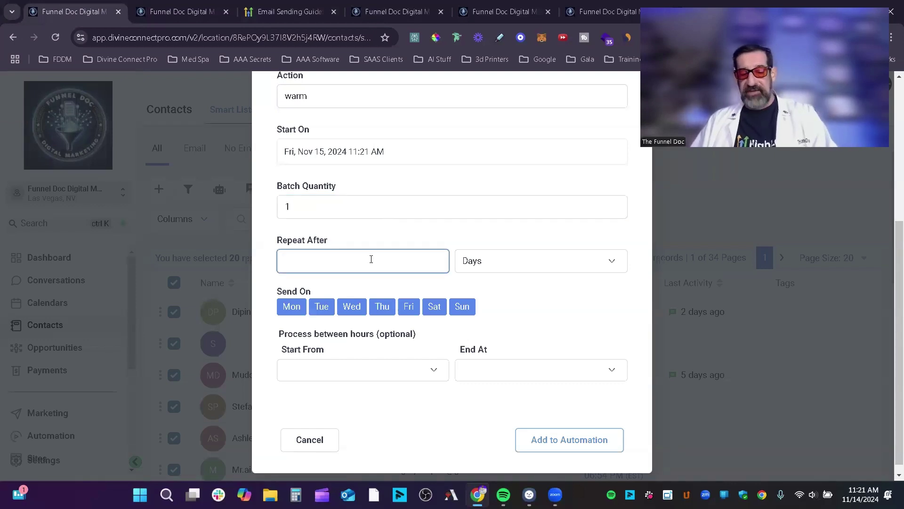
{"action": "left_click", "coordinate": [475, 260]}
{"action": "left_click", "coordinate": [488, 354]}
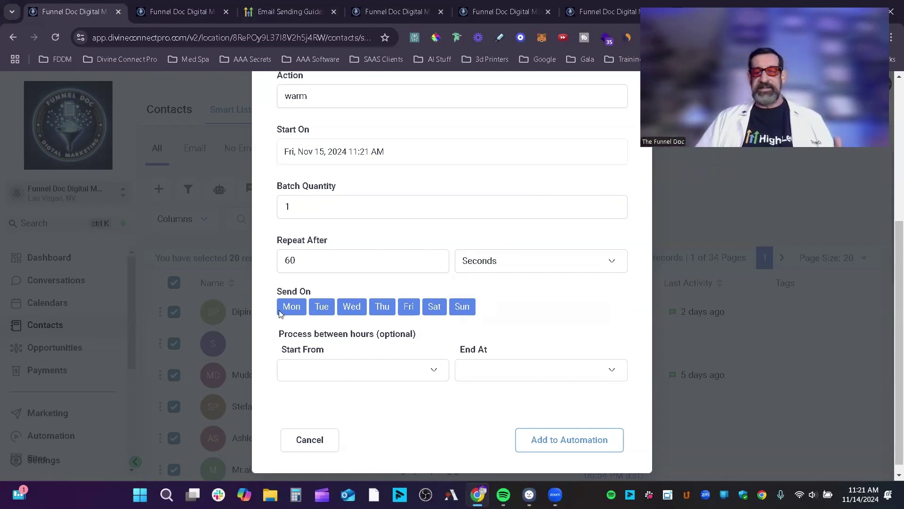
Step: Close the Add to Automation dialog without enrolling the contacts
{"action": "scroll", "coordinate": [527, 311], "scroll_direction": "up", "scroll_amount": 2}
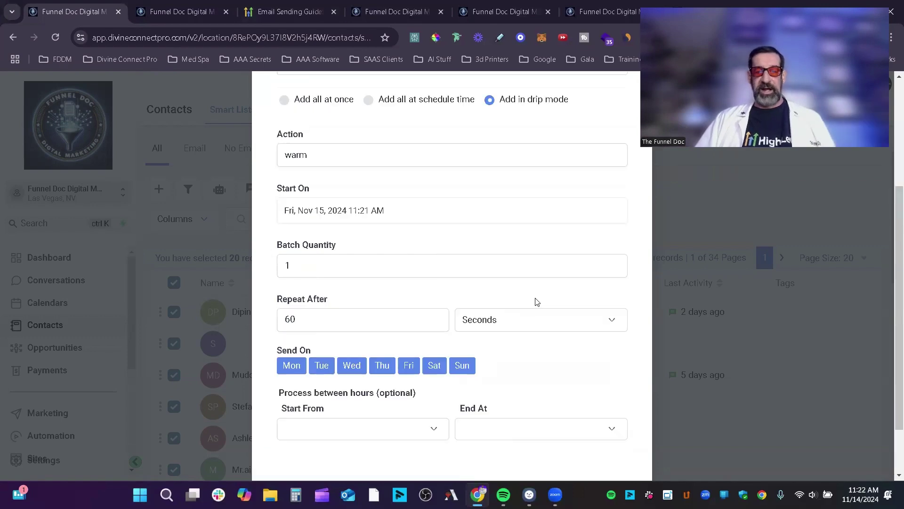
{"action": "scroll", "coordinate": [535, 301], "scroll_direction": "down", "scroll_amount": 2}
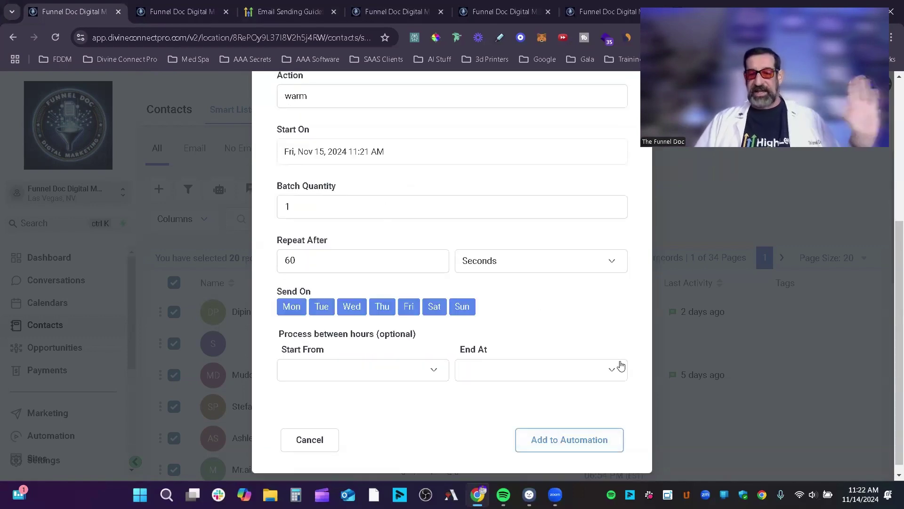
{"action": "scroll", "coordinate": [622, 330], "scroll_direction": "up", "scroll_amount": 5}
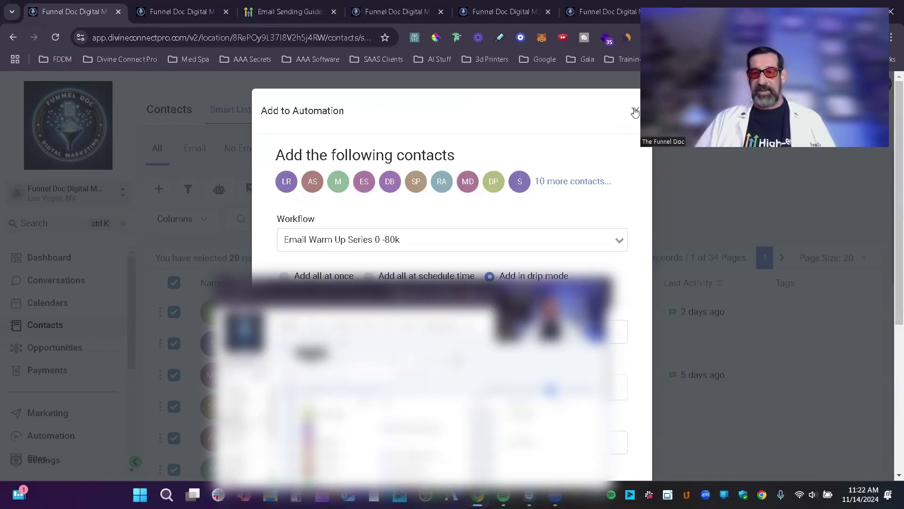
{"action": "left_click", "coordinate": [635, 112]}
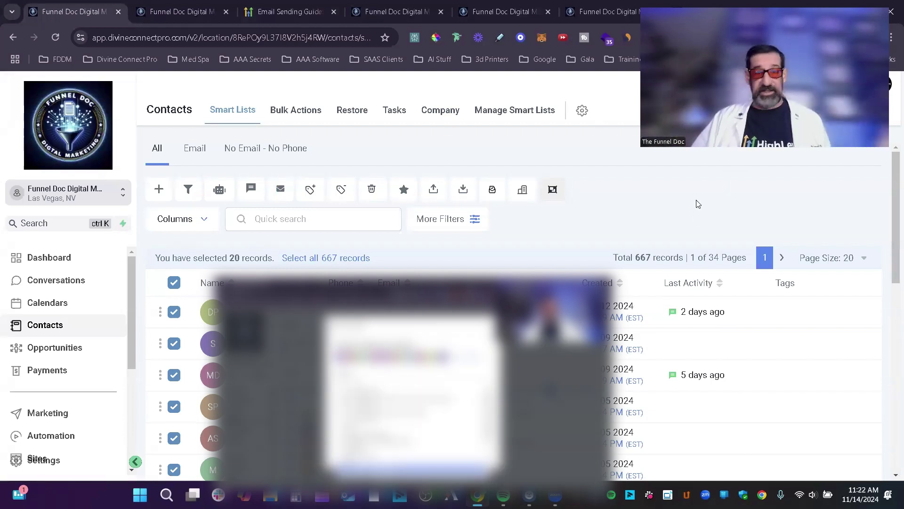
{"action": "key", "text": "ctrl+Tab"}
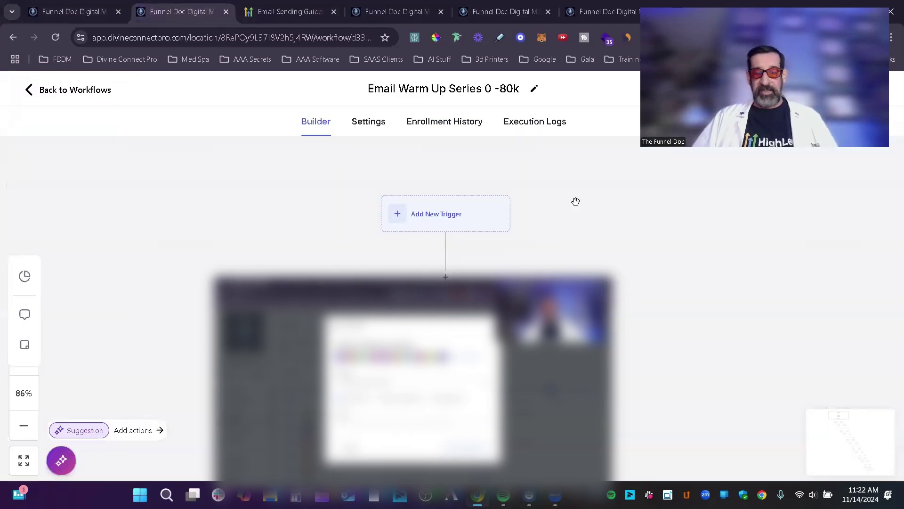
{"action": "scroll", "coordinate": [484, 208], "scroll_direction": "down", "scroll_amount": 2}
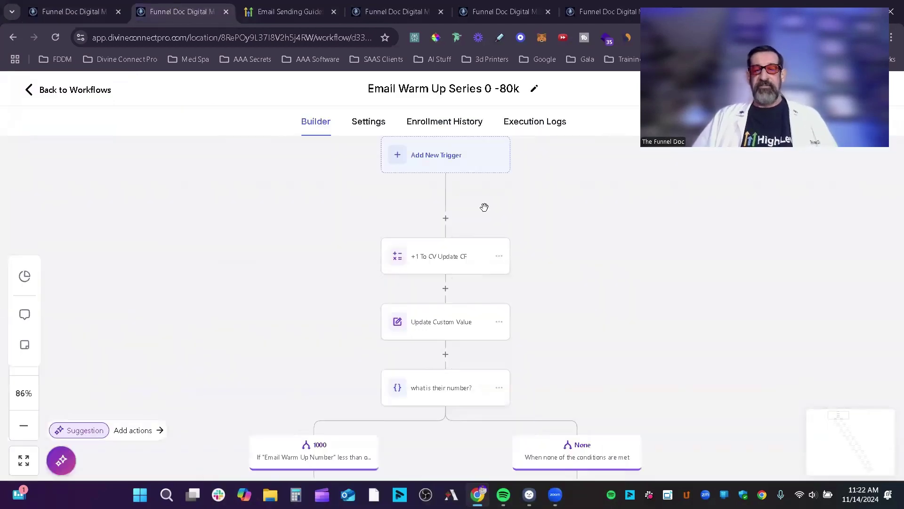
{"action": "left_click", "coordinate": [459, 256]}
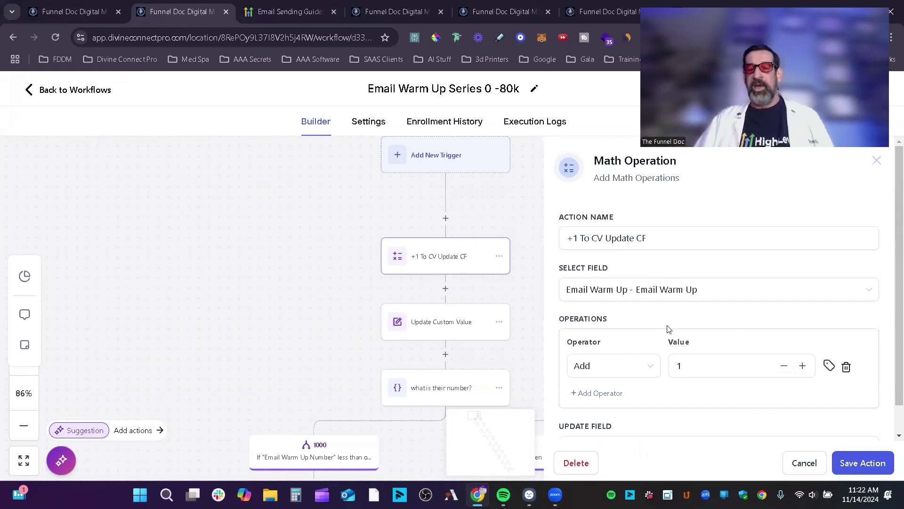
{"action": "scroll", "coordinate": [670, 329], "scroll_direction": "down", "scroll_amount": 1}
{"action": "scroll", "coordinate": [687, 410], "scroll_direction": "up", "scroll_amount": 1}
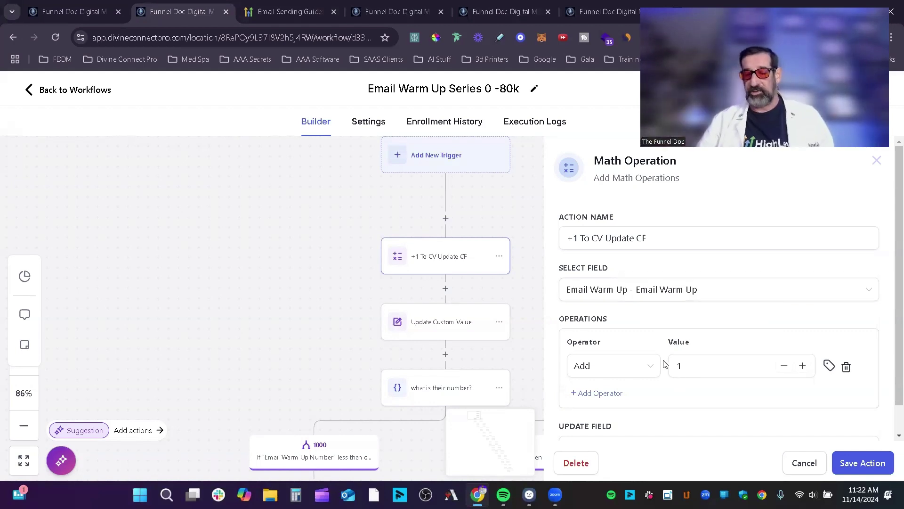
{"action": "scroll", "coordinate": [725, 372], "scroll_direction": "down", "scroll_amount": 1}
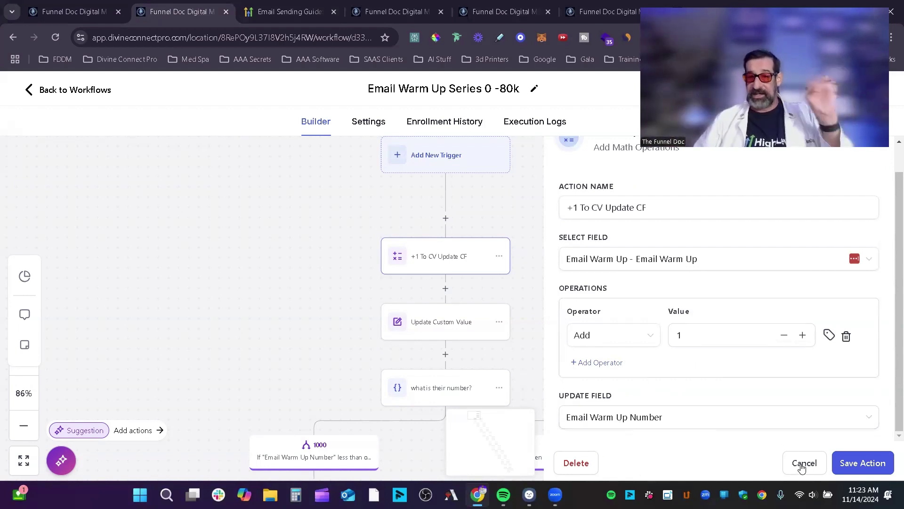
Step: Cancel the +1 step, review Update Custom Value, and scroll down to the 1000 and None branches
{"action": "left_click", "coordinate": [549, 329]}
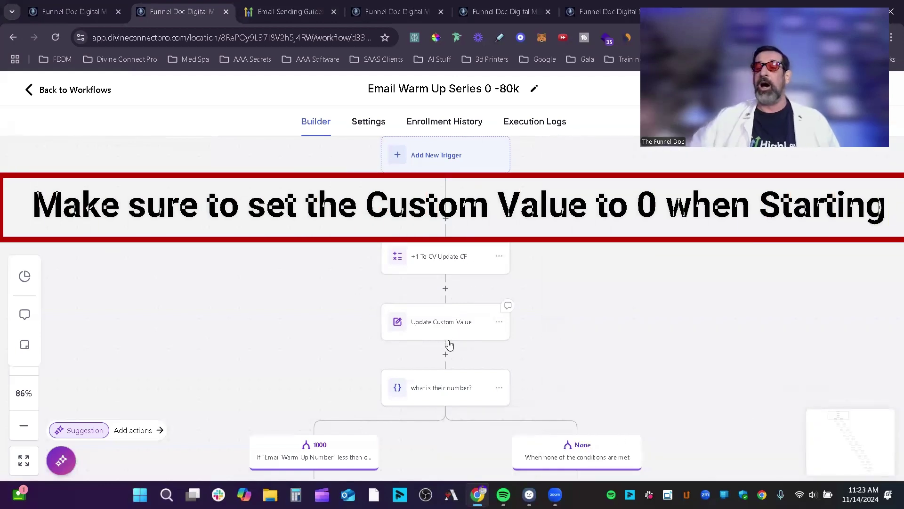
{"action": "left_click", "coordinate": [449, 344]}
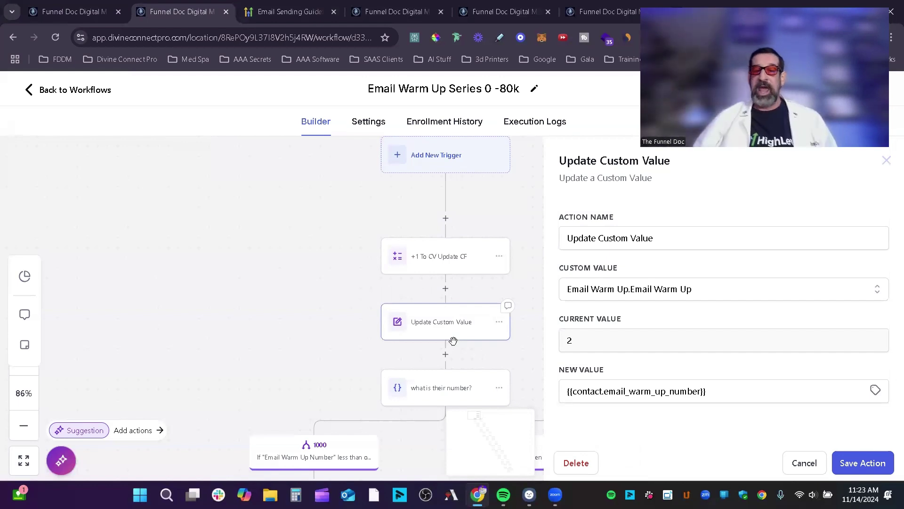
{"action": "left_click", "coordinate": [526, 305]}
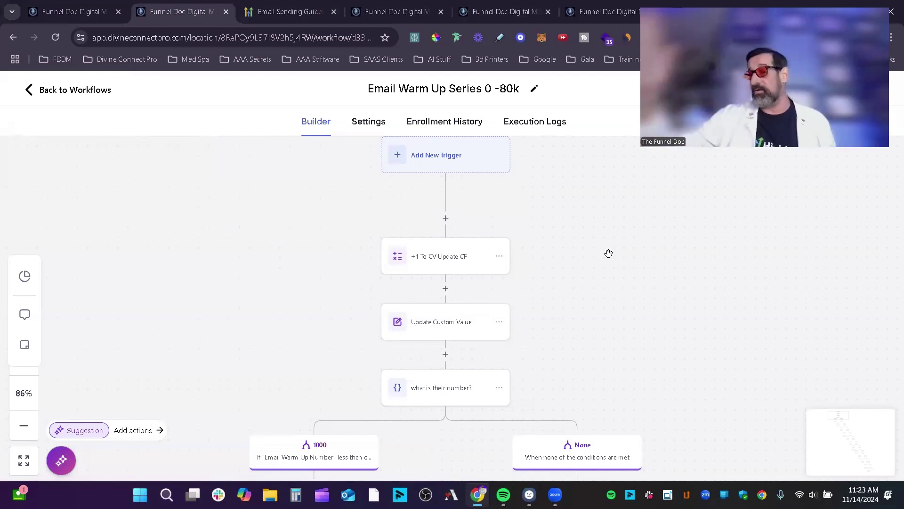
{"action": "scroll", "coordinate": [584, 336], "scroll_direction": "down", "scroll_amount": 1}
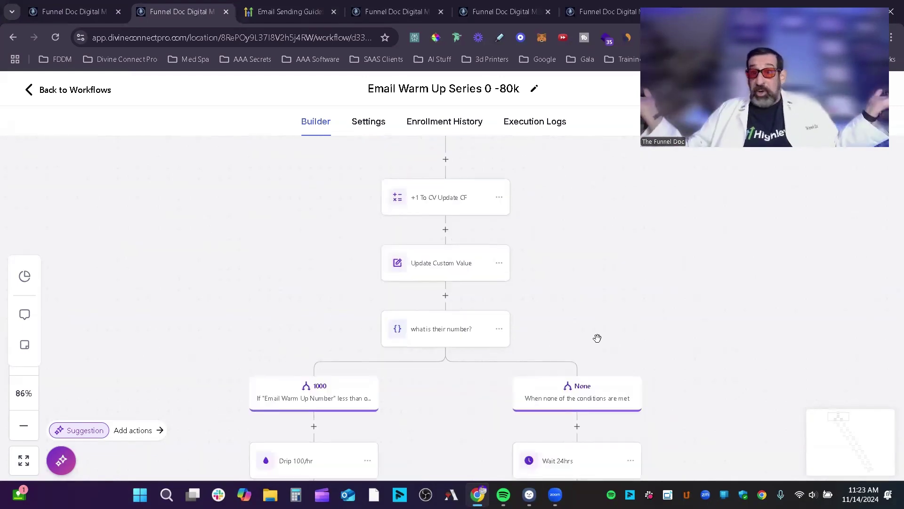
{"action": "scroll", "coordinate": [425, 361], "scroll_direction": "down", "scroll_amount": 1}
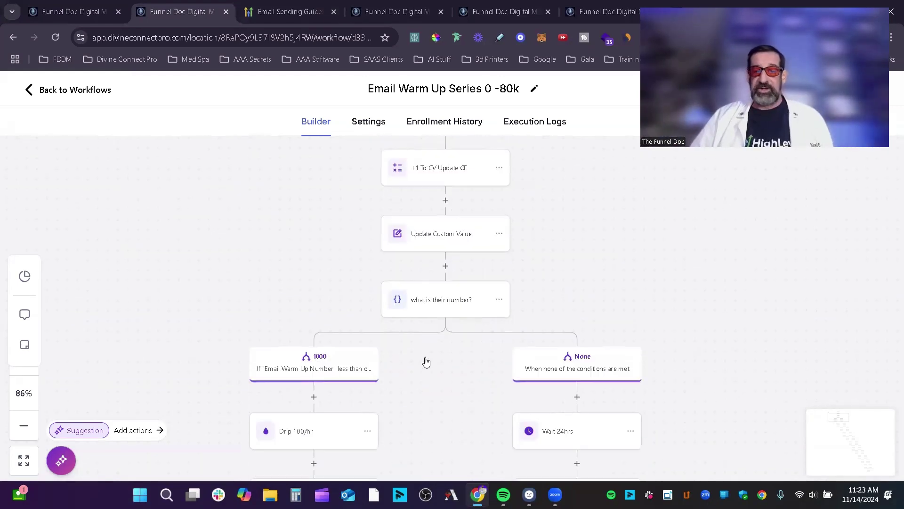
Step: Switch to the Email Sending Guide showing the enlarged sending recommendations table
{"action": "left_click", "coordinate": [278, 6]}
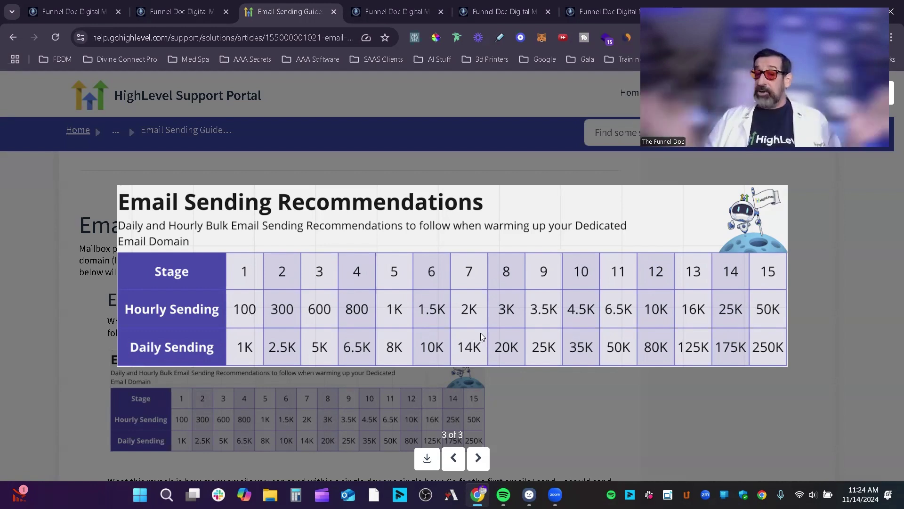
{"action": "left_click", "coordinate": [177, 5]}
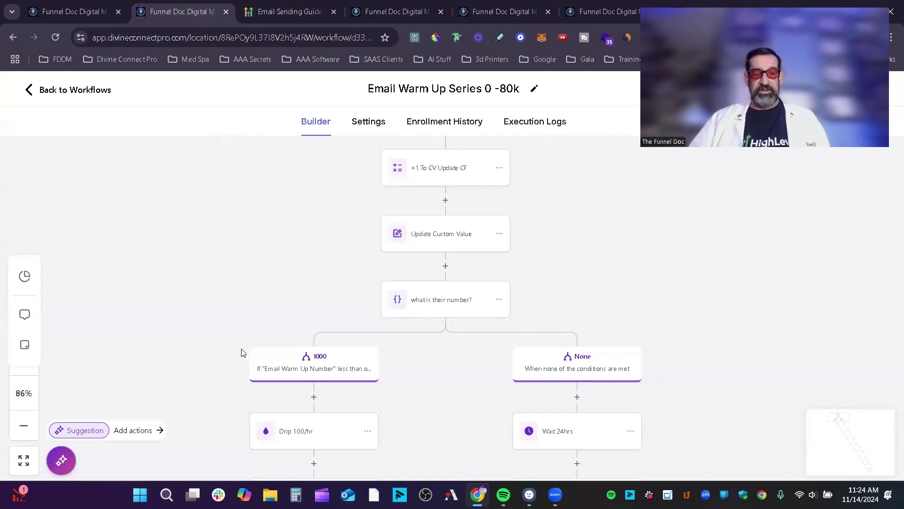
{"action": "key", "text": "ctrl+Tab"}
{"action": "key", "text": "ctrl+shift+Tab"}
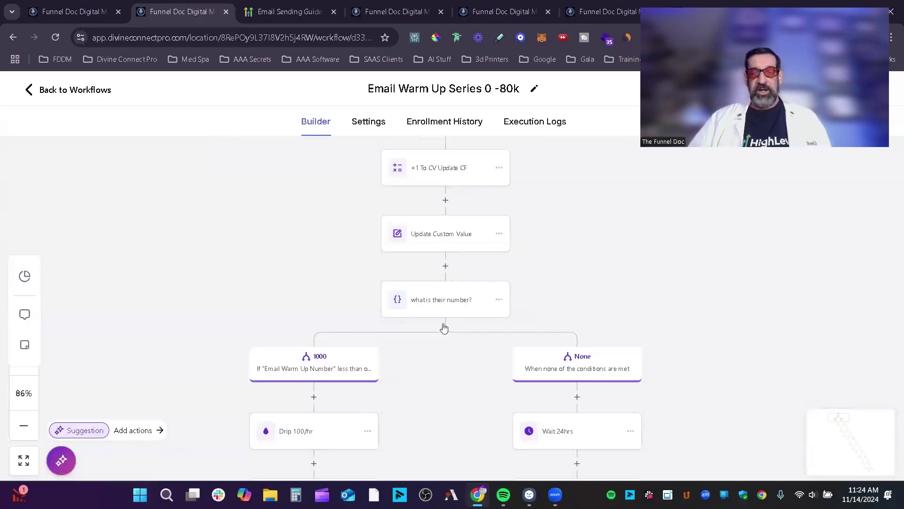
{"action": "scroll", "coordinate": [443, 326], "scroll_direction": "down", "scroll_amount": 3}
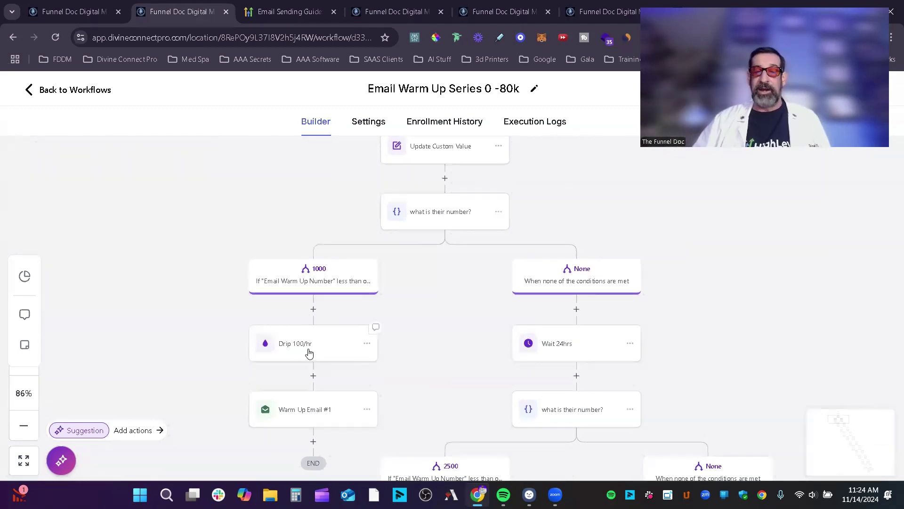
{"action": "left_click", "coordinate": [293, 11]}
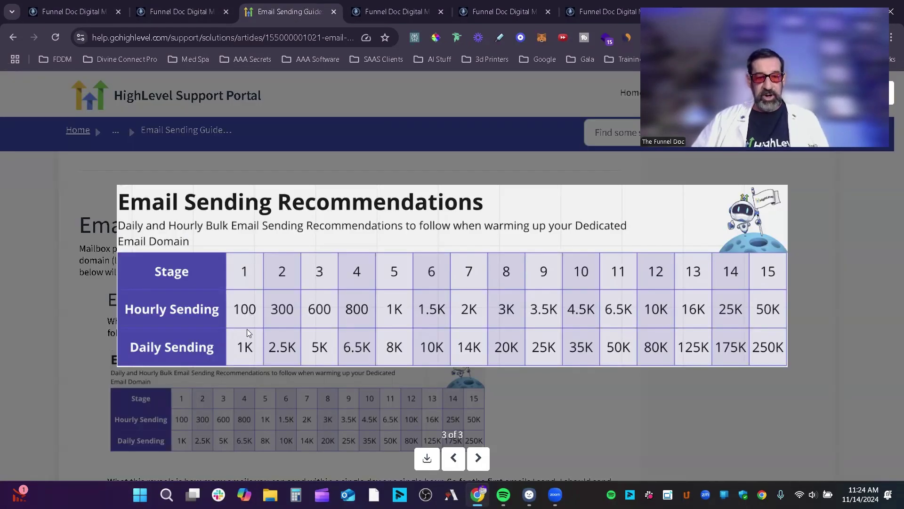
Step: Return to the workflow and review the 1000 branch (100/hr) and 2500 branch (300/hr)
{"action": "left_click", "coordinate": [179, 11]}
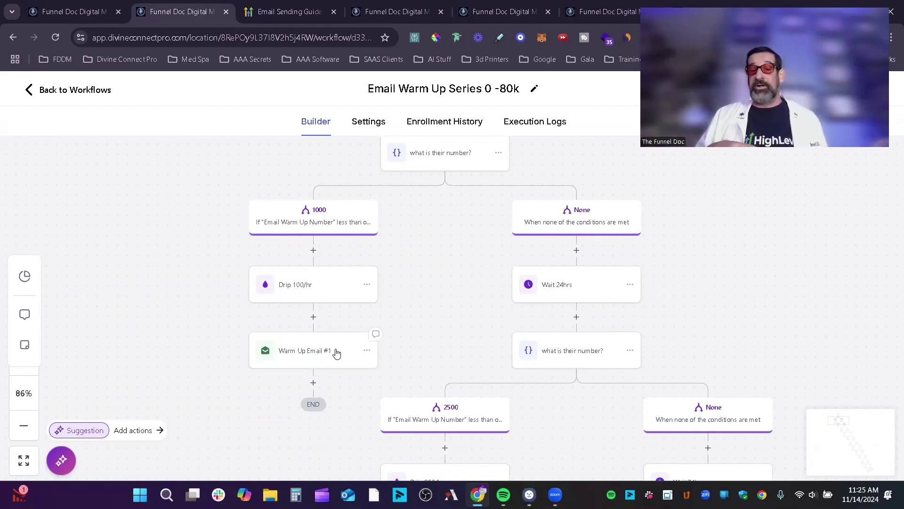
{"action": "scroll", "coordinate": [351, 347], "scroll_direction": "down", "scroll_amount": 2}
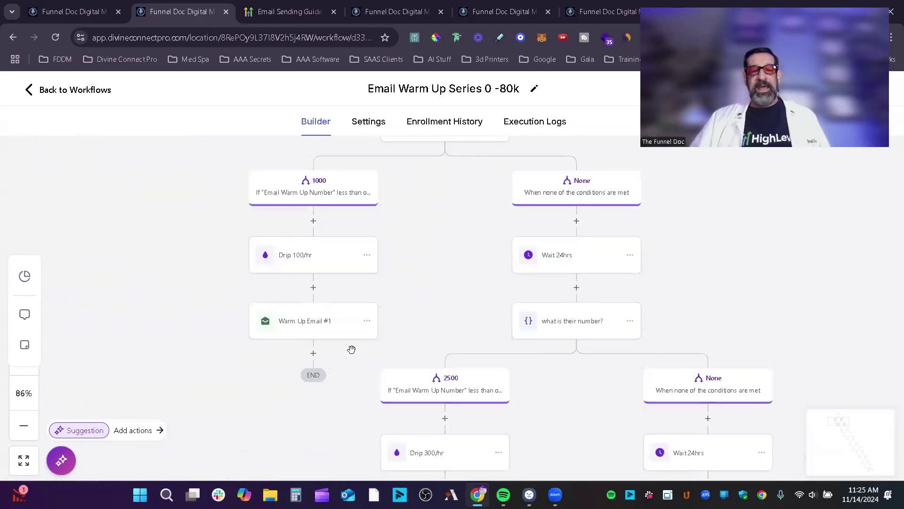
{"action": "scroll", "coordinate": [341, 318], "scroll_direction": "down", "scroll_amount": 5}
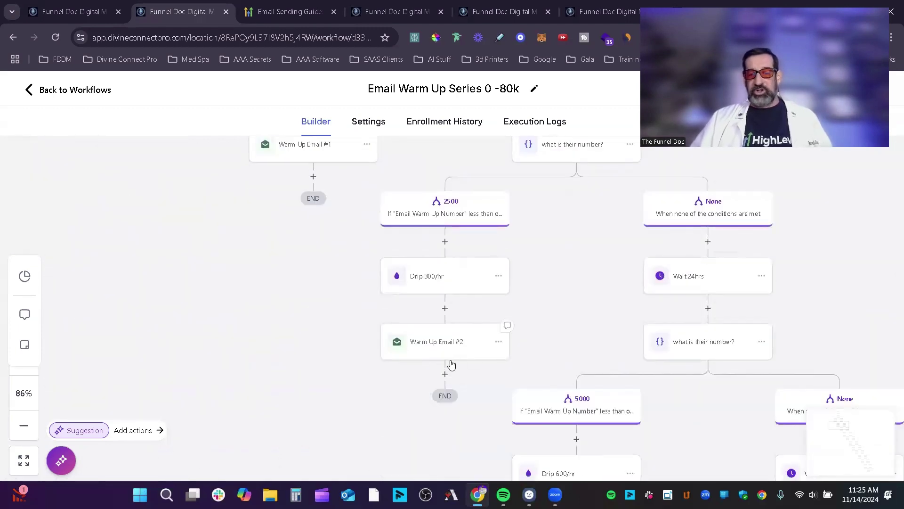
{"action": "scroll", "coordinate": [525, 311], "scroll_direction": "up", "scroll_amount": 3}
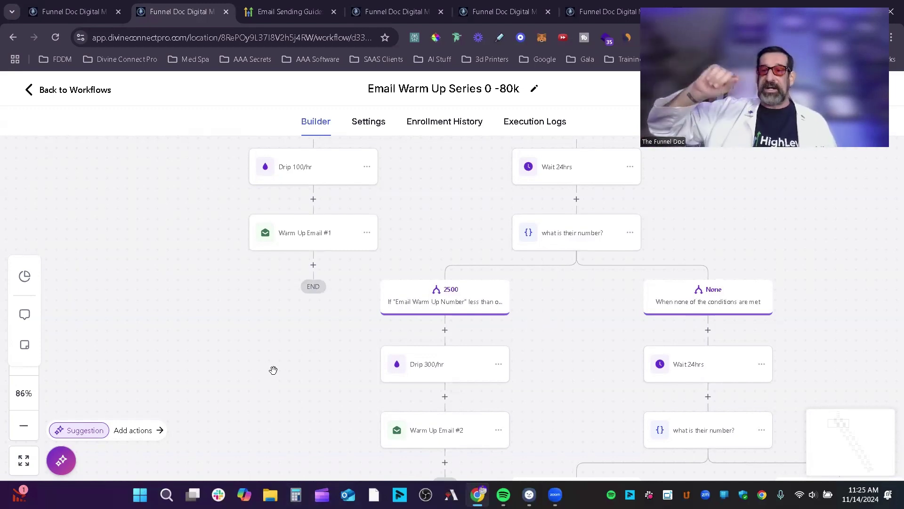
{"action": "scroll", "coordinate": [322, 371], "scroll_direction": "up", "scroll_amount": 4}
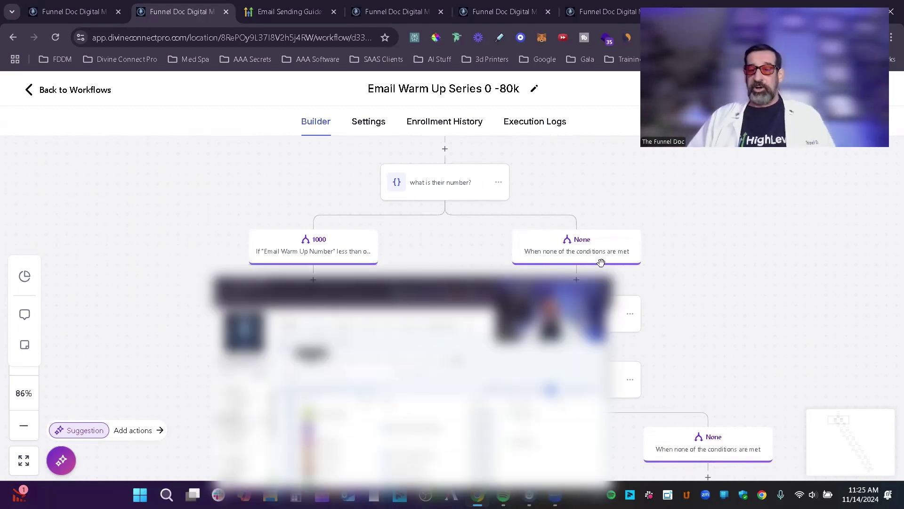
{"action": "left_click", "coordinate": [66, 11]}
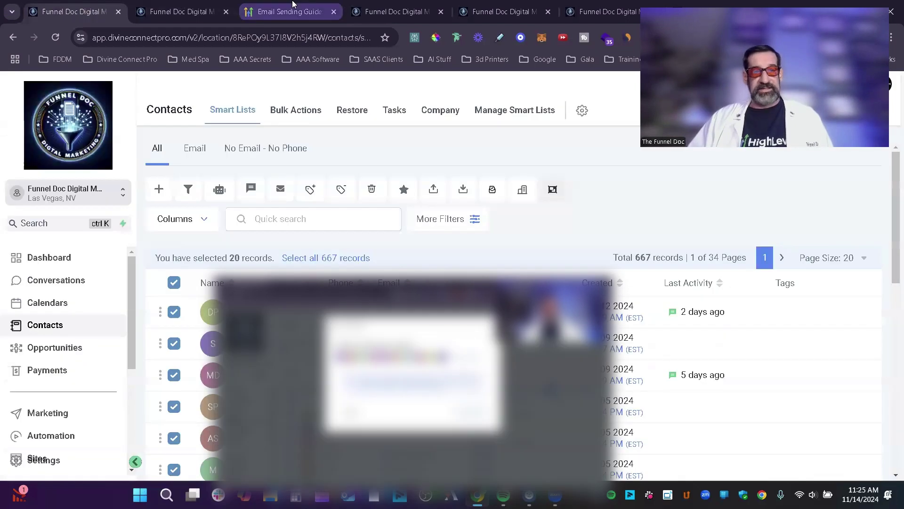
{"action": "left_click", "coordinate": [288, 11]}
{"action": "left_click", "coordinate": [174, 8]}
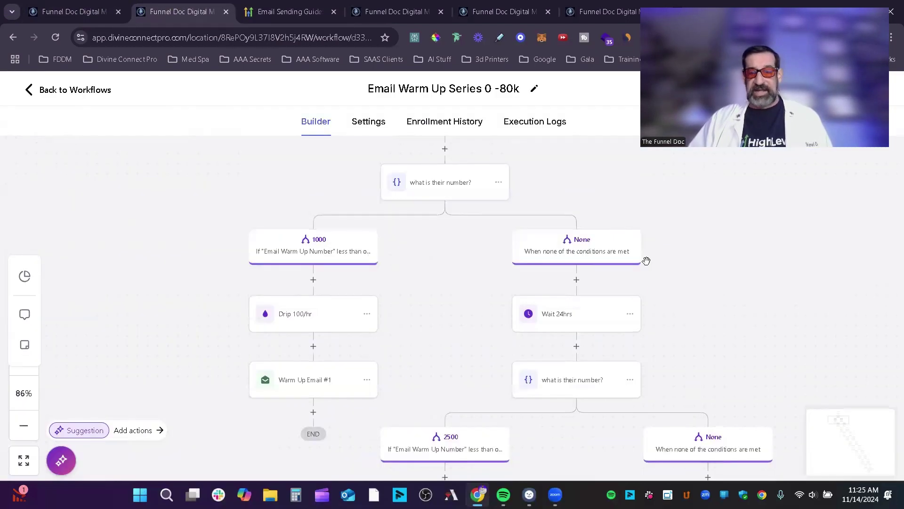
{"action": "scroll", "coordinate": [638, 307], "scroll_direction": "down", "scroll_amount": 1}
{"action": "scroll", "coordinate": [556, 325], "scroll_direction": "down", "scroll_amount": 1}
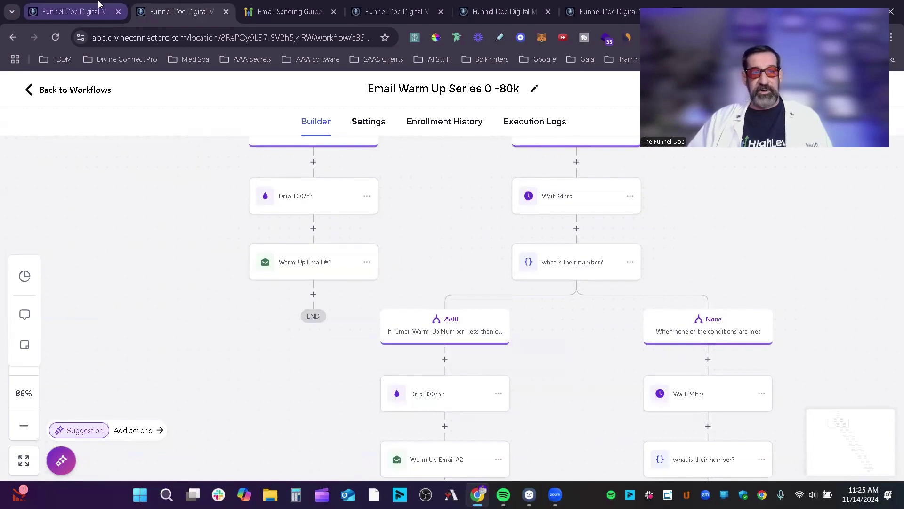
{"action": "left_click", "coordinate": [75, 11]}
{"action": "left_click", "coordinate": [260, 5]}
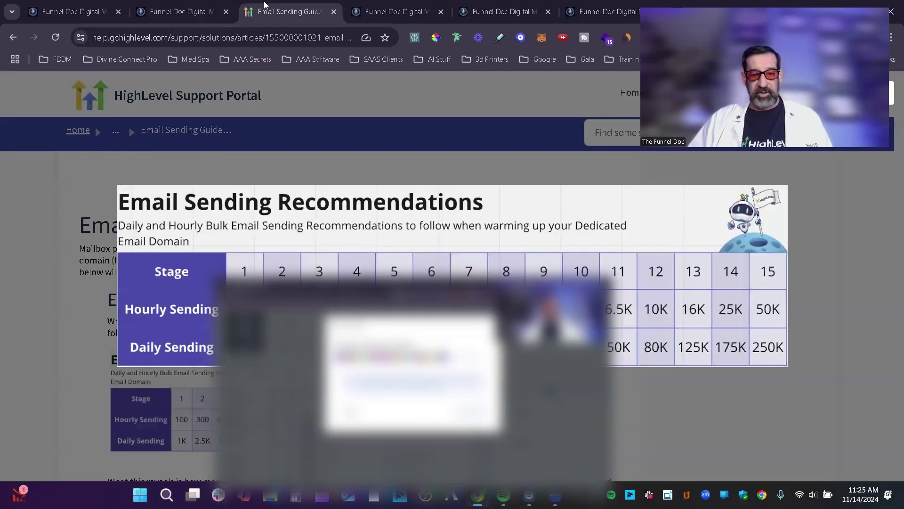
{"action": "left_click", "coordinate": [202, 10]}
{"action": "scroll", "coordinate": [528, 343], "scroll_direction": "down", "scroll_amount": 2}
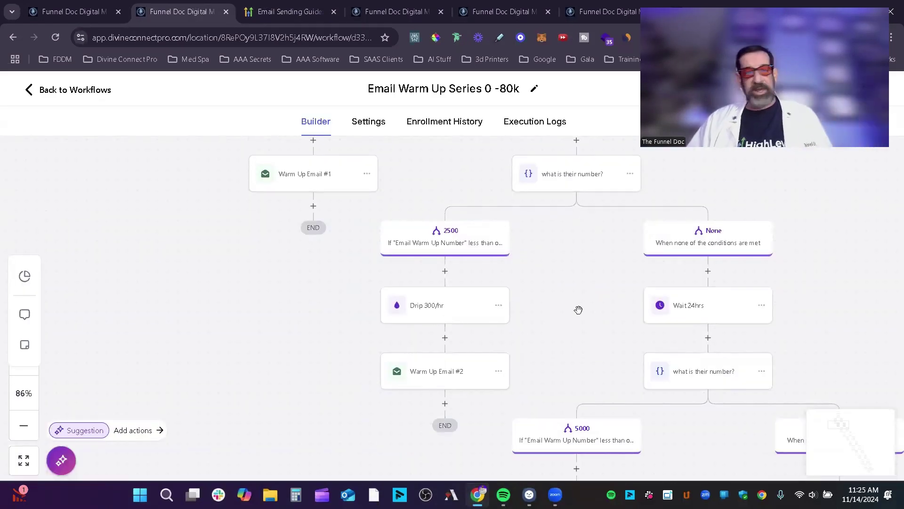
{"action": "left_click_drag", "start_coordinate": [575, 315], "coordinate": [260, 243]}
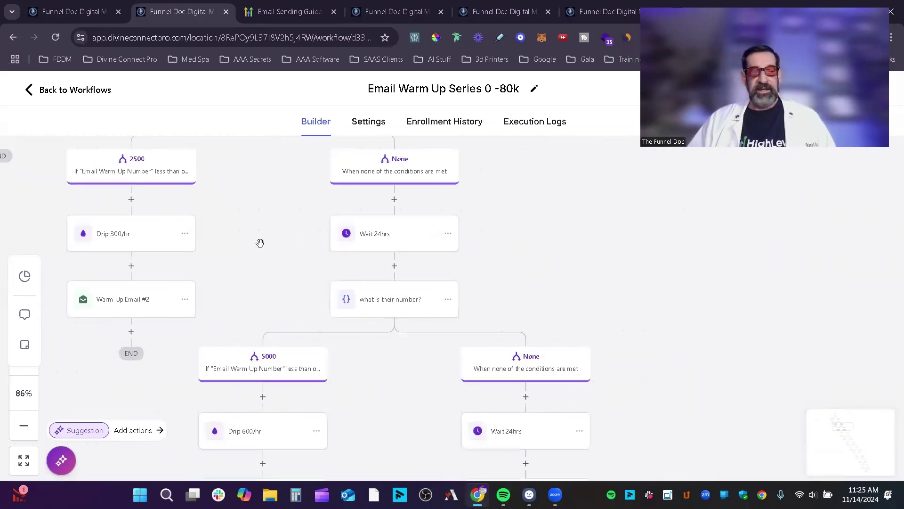
{"action": "left_click", "coordinate": [288, 4]}
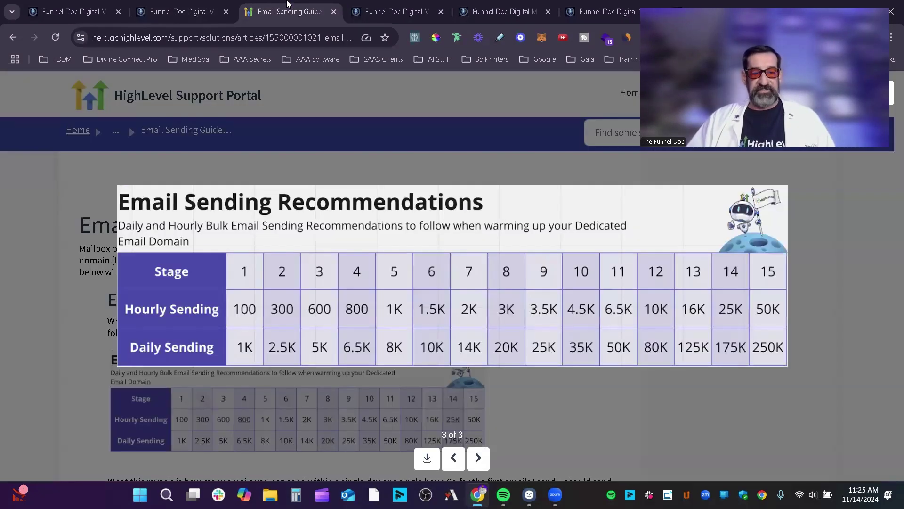
{"action": "left_click", "coordinate": [323, 136]}
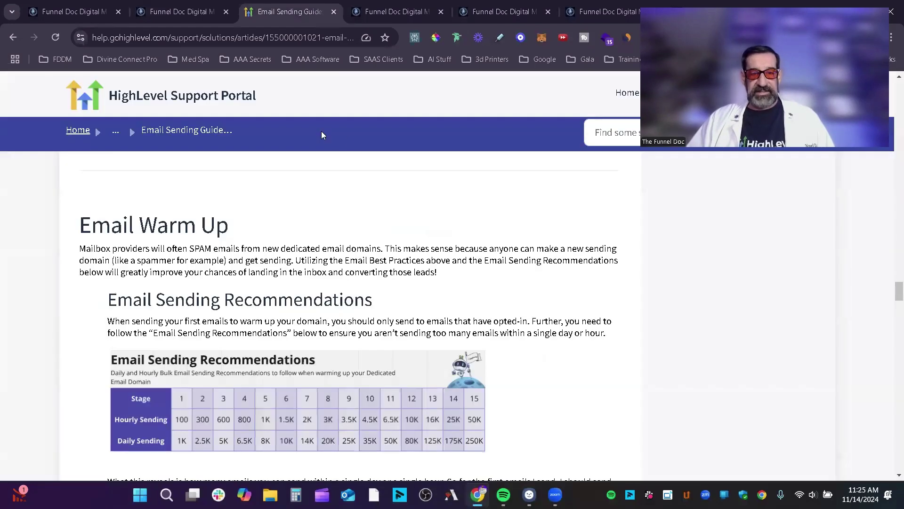
{"action": "key", "text": "ctrl+shift+Tab"}
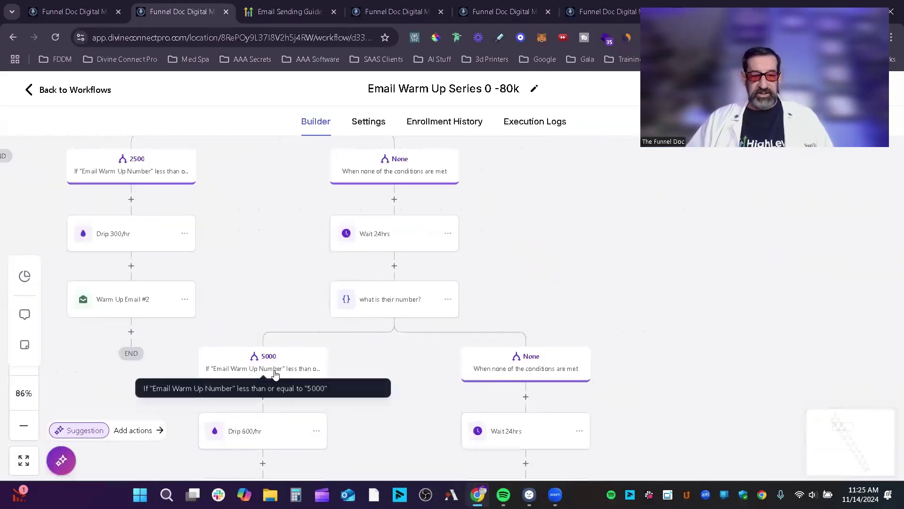
{"action": "scroll", "coordinate": [425, 370], "scroll_direction": "down", "scroll_amount": 2}
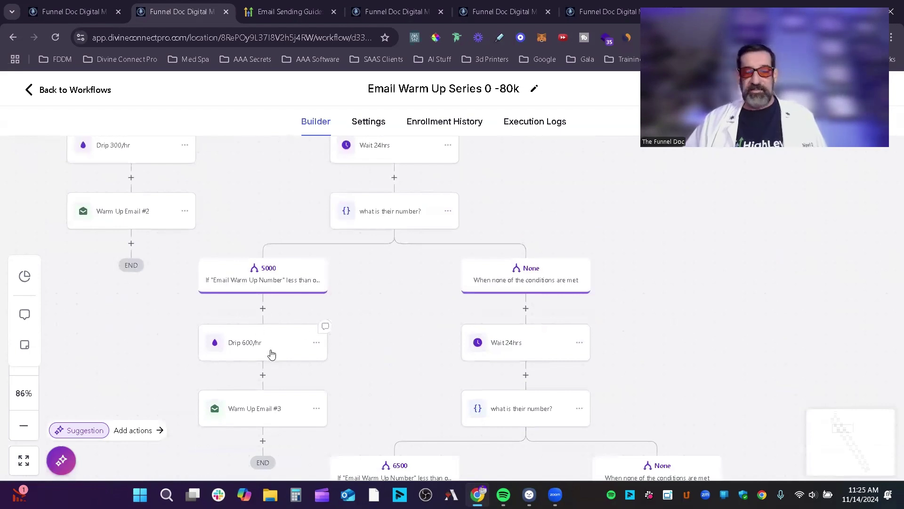
{"action": "left_click_drag", "start_coordinate": [408, 349], "coordinate": [329, 267]}
{"action": "scroll", "coordinate": [539, 317], "scroll_direction": "down", "scroll_amount": 3}
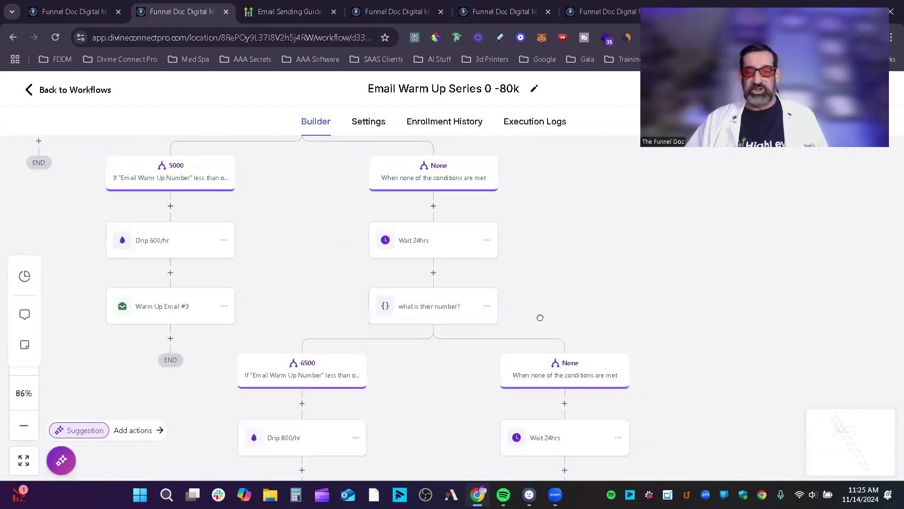
{"action": "scroll", "coordinate": [406, 332], "scroll_direction": "up", "scroll_amount": 1}
{"action": "scroll", "coordinate": [361, 248], "scroll_direction": "down", "scroll_amount": 5}
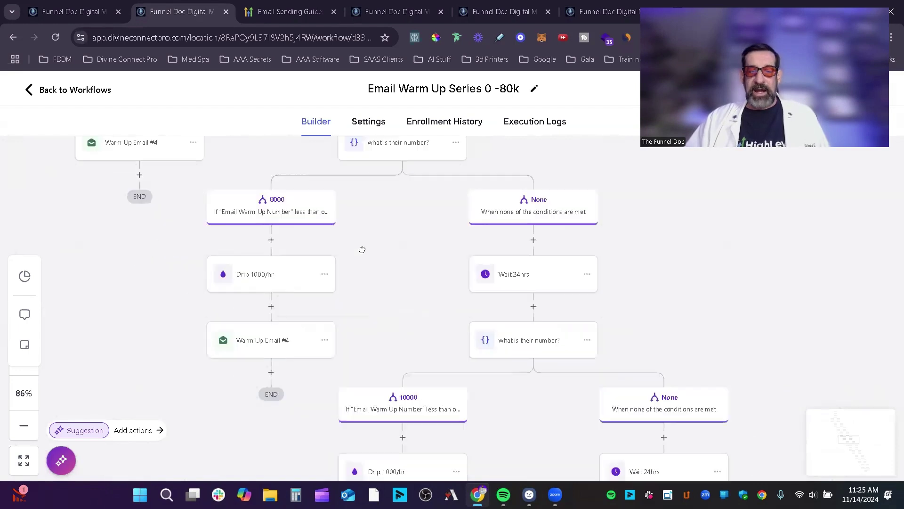
{"action": "left_click_drag", "start_coordinate": [492, 416], "coordinate": [447, 323]}
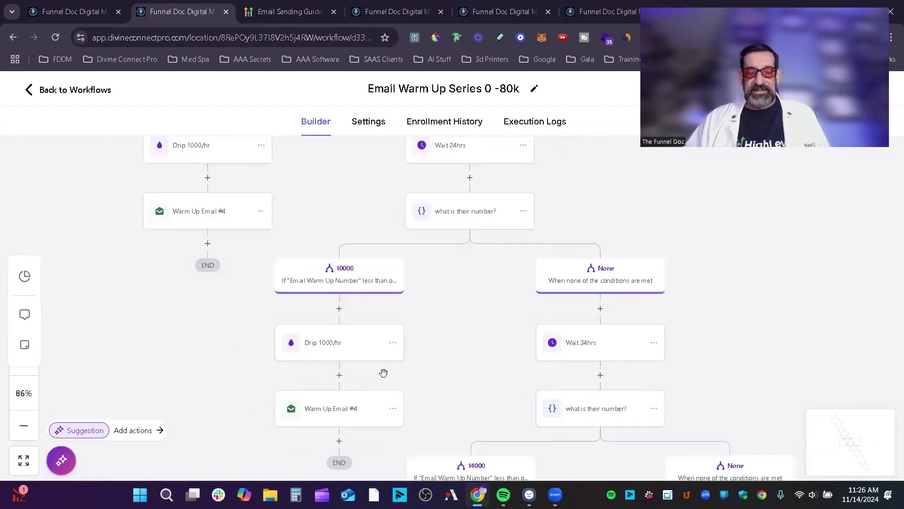
{"action": "scroll", "coordinate": [473, 380], "scroll_direction": "down", "scroll_amount": 10}
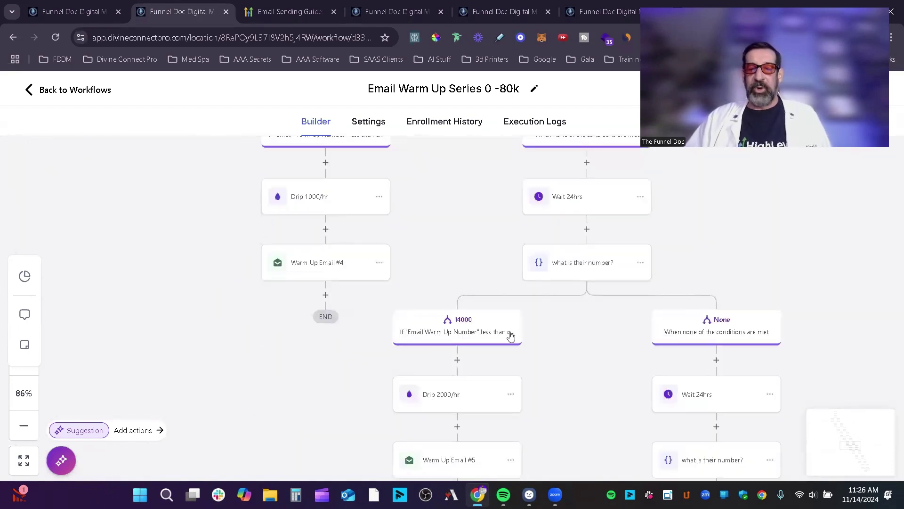
{"action": "scroll", "coordinate": [509, 270], "scroll_direction": "down", "scroll_amount": 5}
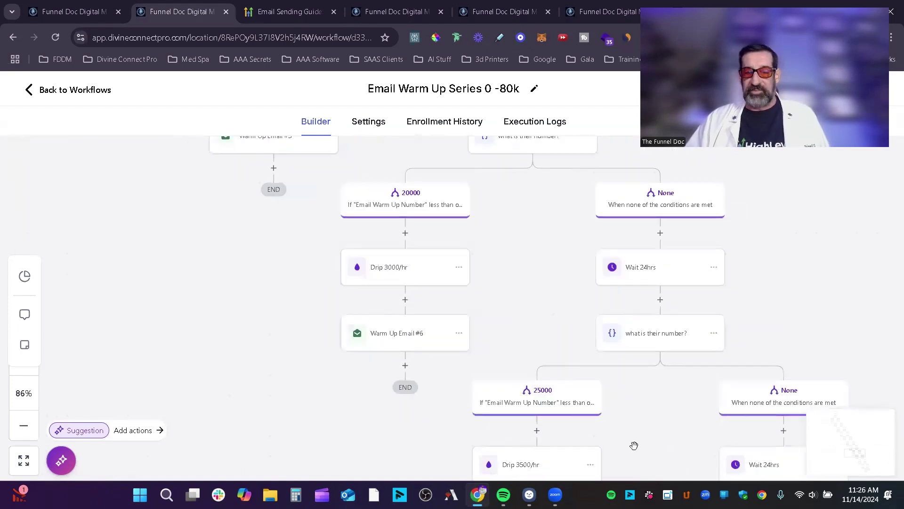
{"action": "scroll", "coordinate": [603, 414], "scroll_direction": "down", "scroll_amount": 4}
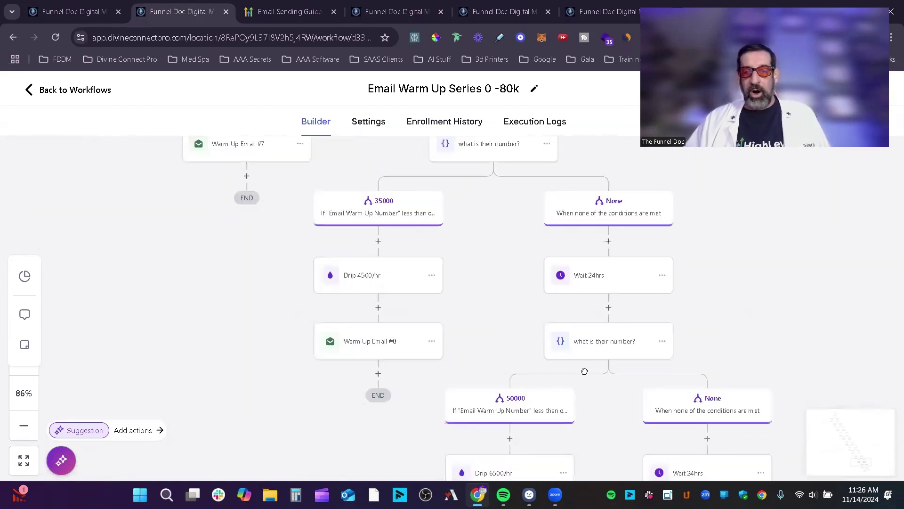
{"action": "scroll", "coordinate": [584, 372], "scroll_direction": "down", "scroll_amount": 5}
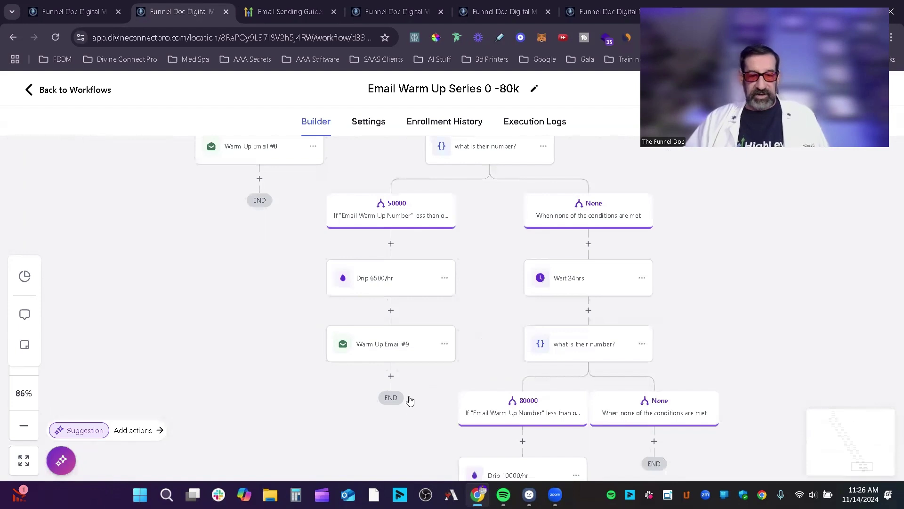
{"action": "key", "text": "ctrl+Tab"}
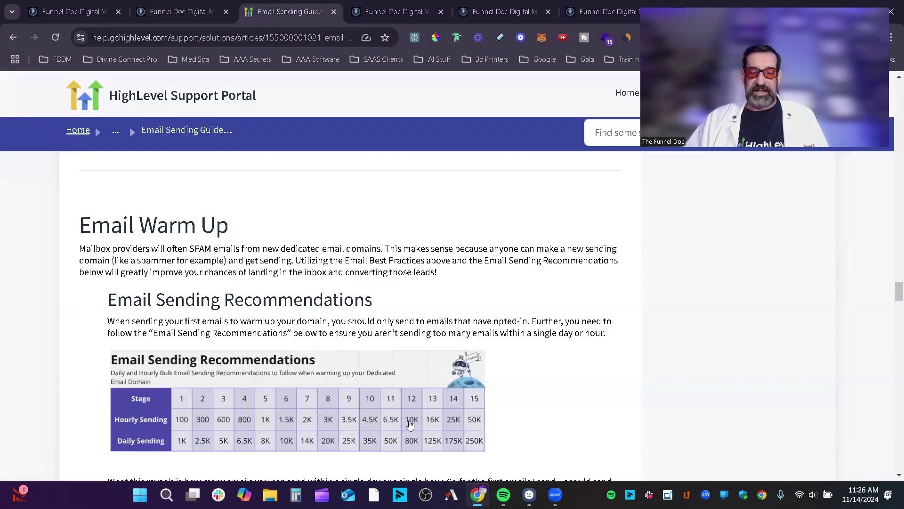
{"action": "left_click", "coordinate": [186, 5]}
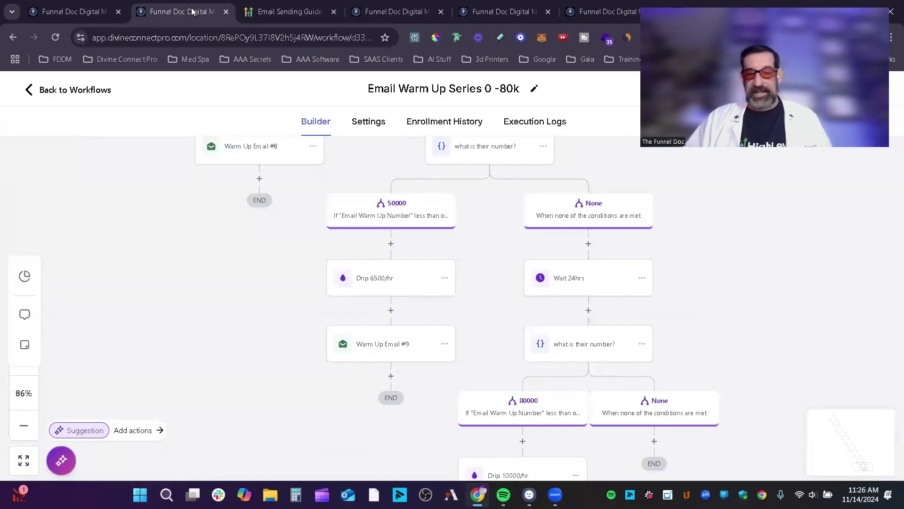
{"action": "scroll", "coordinate": [698, 189], "scroll_direction": "down", "scroll_amount": 3}
{"action": "scroll", "coordinate": [684, 372], "scroll_direction": "up", "scroll_amount": 1}
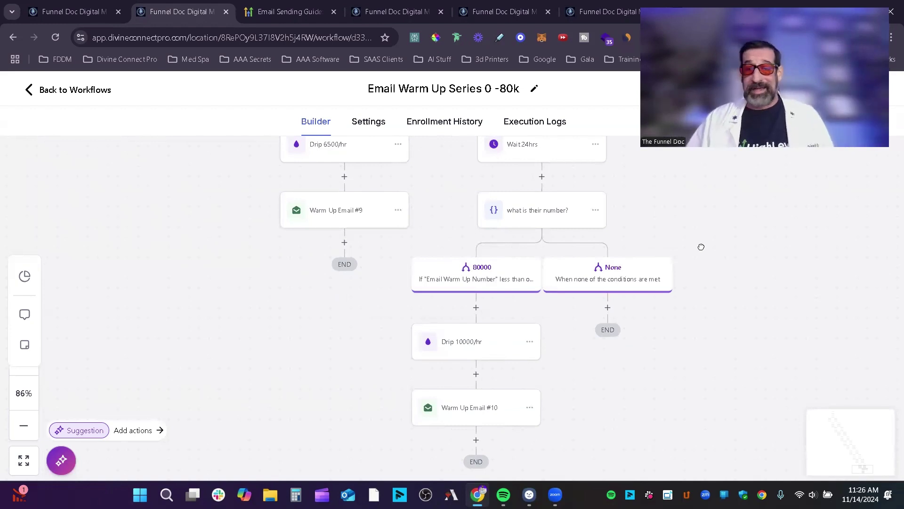
{"action": "scroll", "coordinate": [701, 247], "scroll_direction": "up", "scroll_amount": 10}
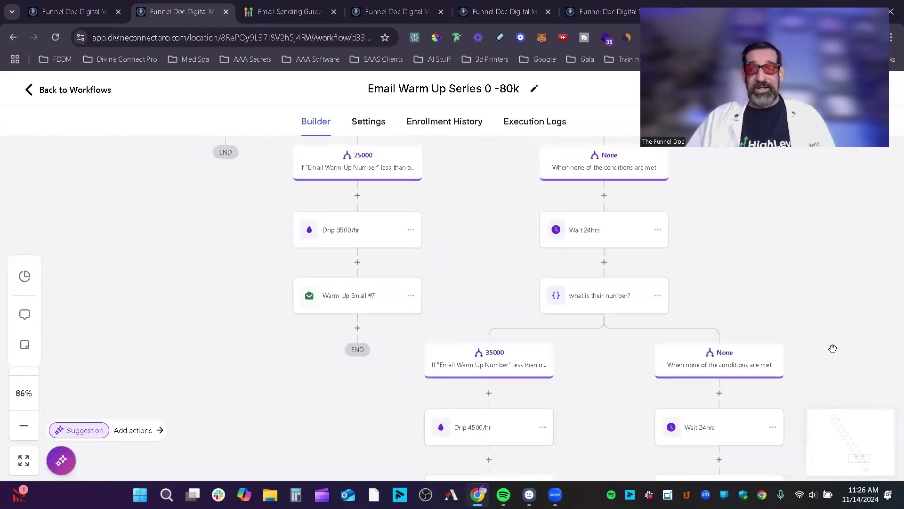
{"action": "scroll", "coordinate": [829, 351], "scroll_direction": "up", "scroll_amount": 10}
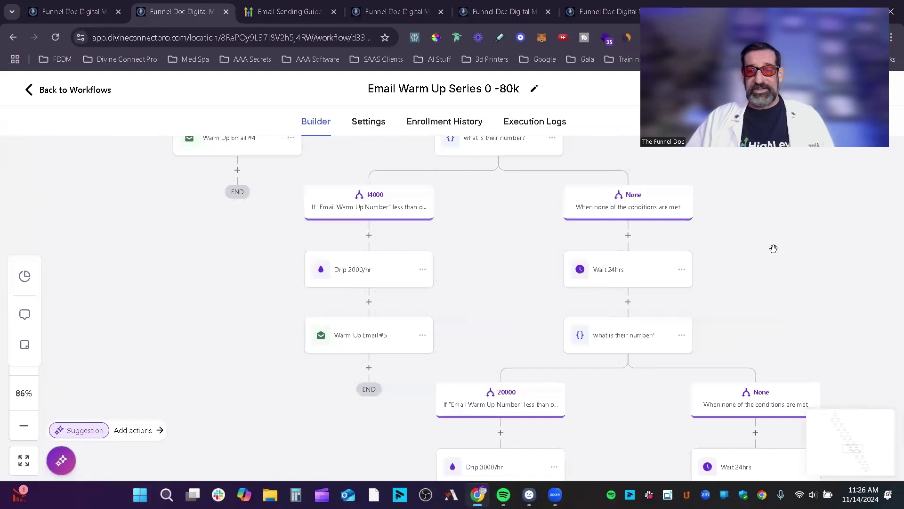
{"action": "scroll", "coordinate": [773, 249], "scroll_direction": "up", "scroll_amount": 8}
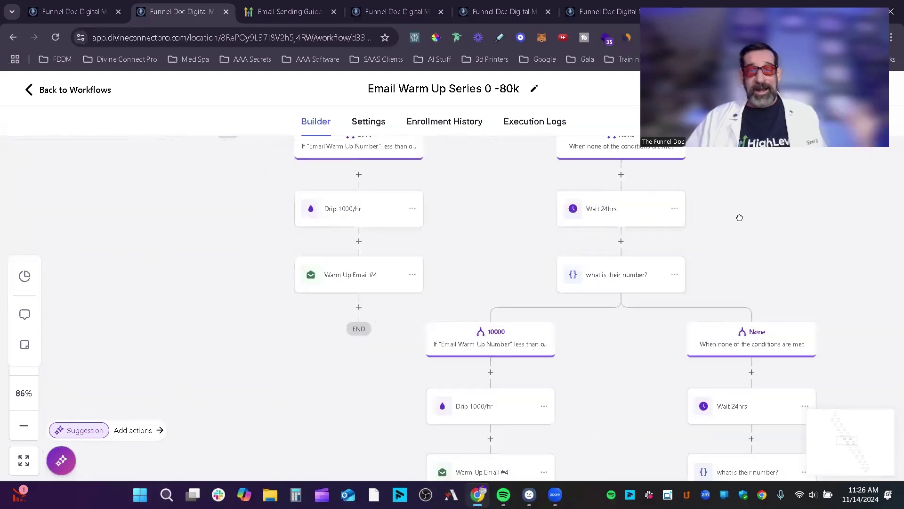
{"action": "scroll", "coordinate": [740, 218], "scroll_direction": "up", "scroll_amount": 10}
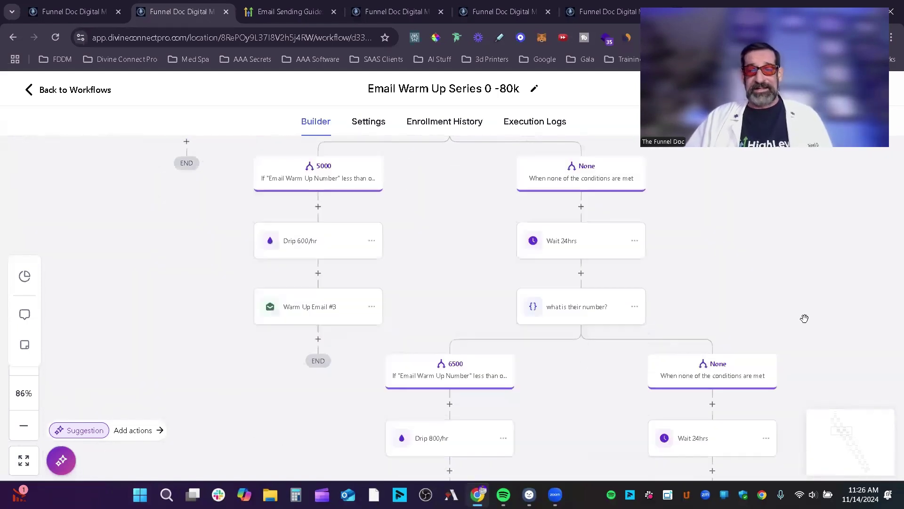
{"action": "scroll", "coordinate": [804, 318], "scroll_direction": "up", "scroll_amount": 10}
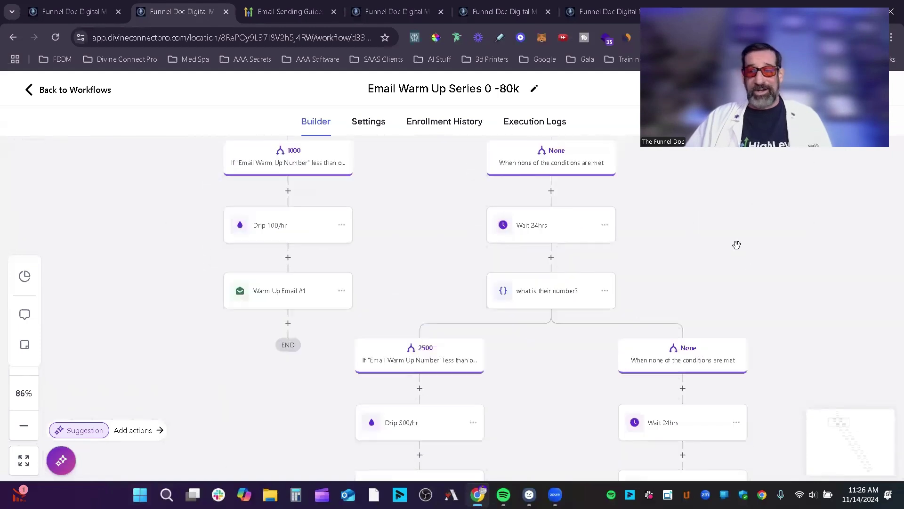
{"action": "scroll", "coordinate": [724, 277], "scroll_direction": "up", "scroll_amount": 3}
{"action": "scroll", "coordinate": [668, 224], "scroll_direction": "up", "scroll_amount": 3}
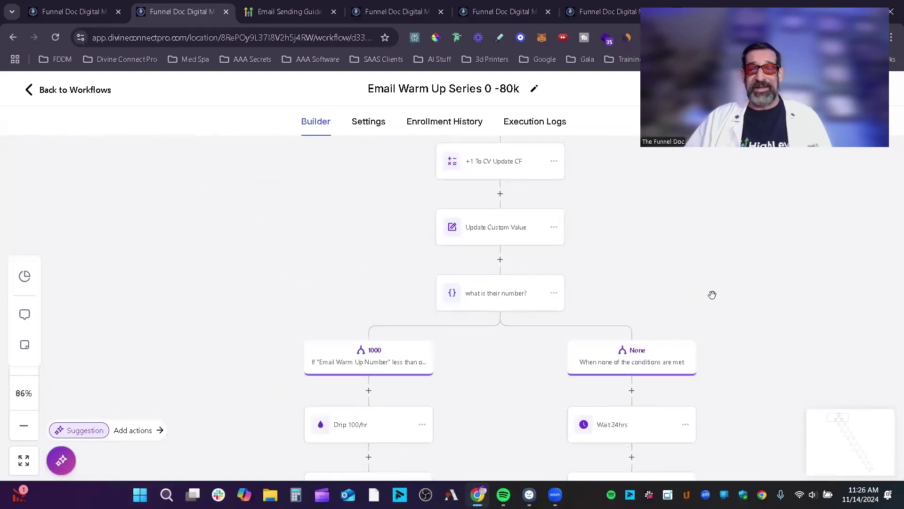